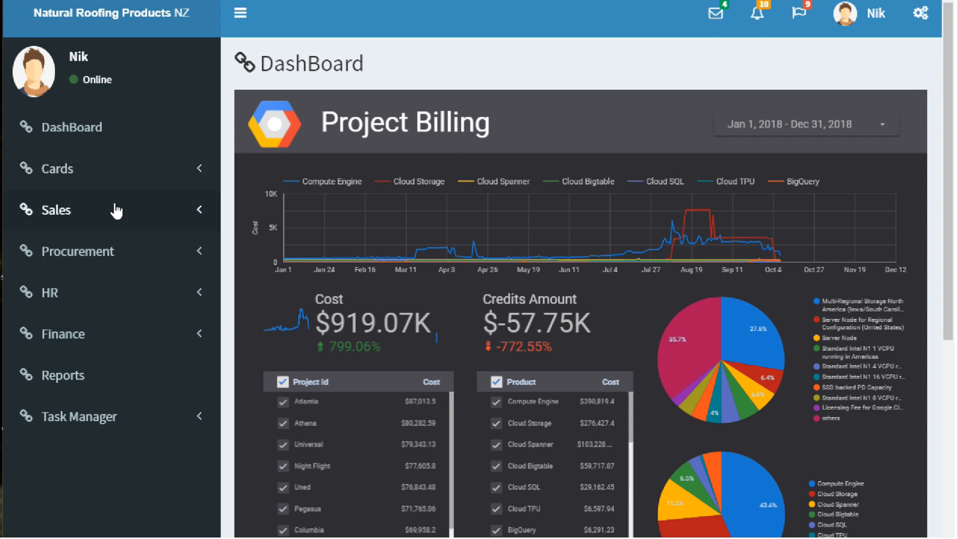
Open Product/Service Management and load the details of Test Product under Test Category > Test Sub-Category
left_click(115, 176)
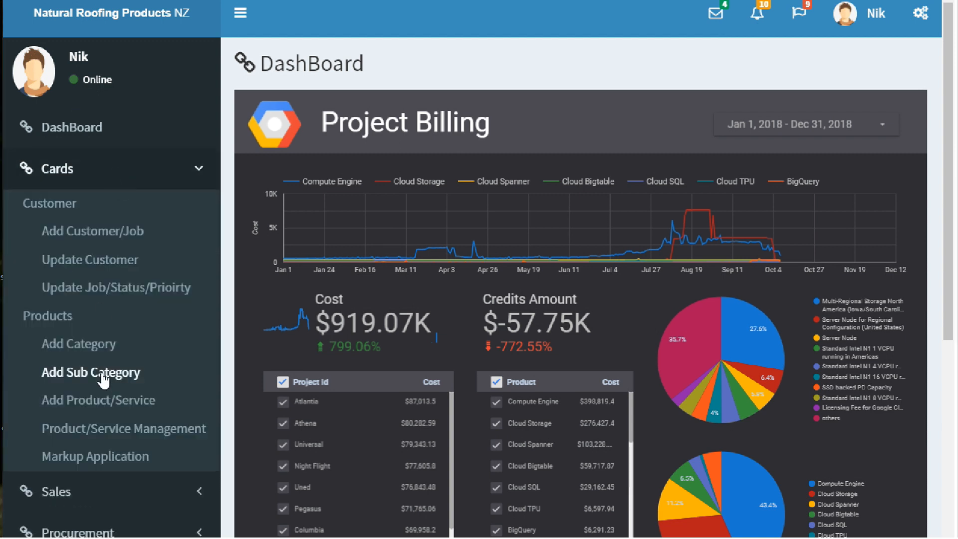
left_click(108, 437)
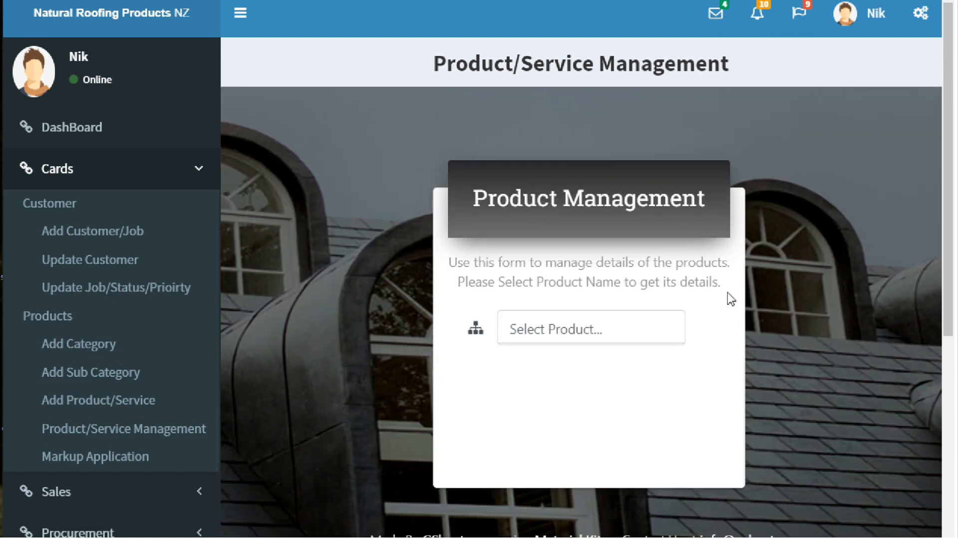
left_click(585, 332)
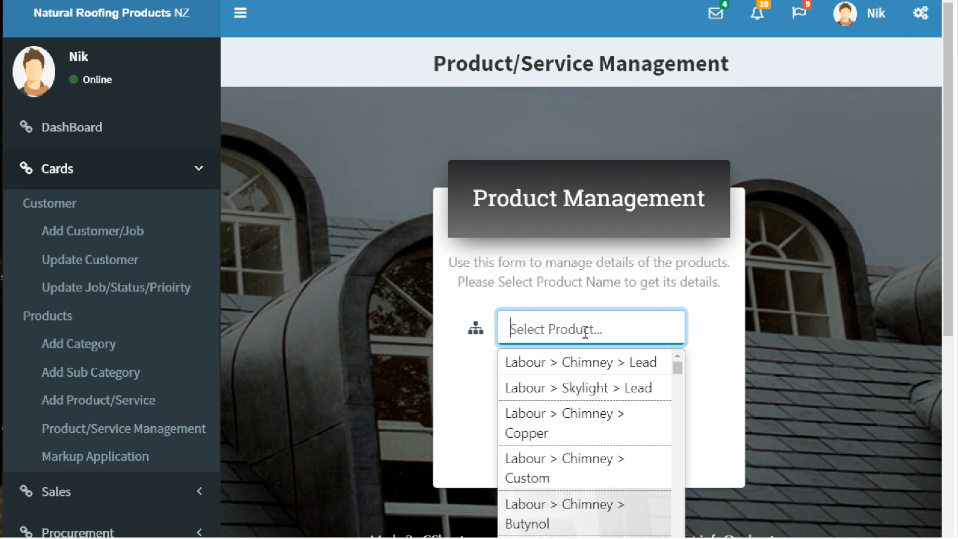
type("test")
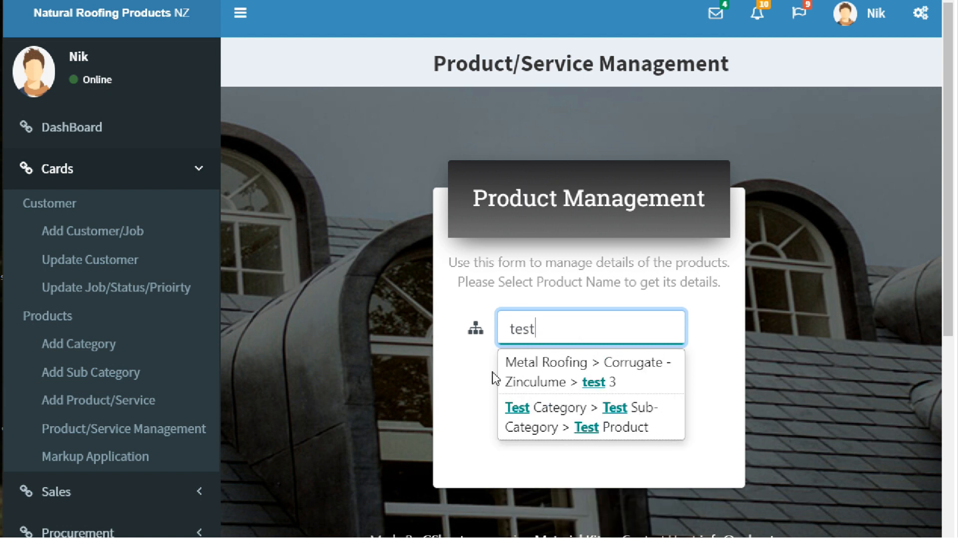
left_click(517, 406)
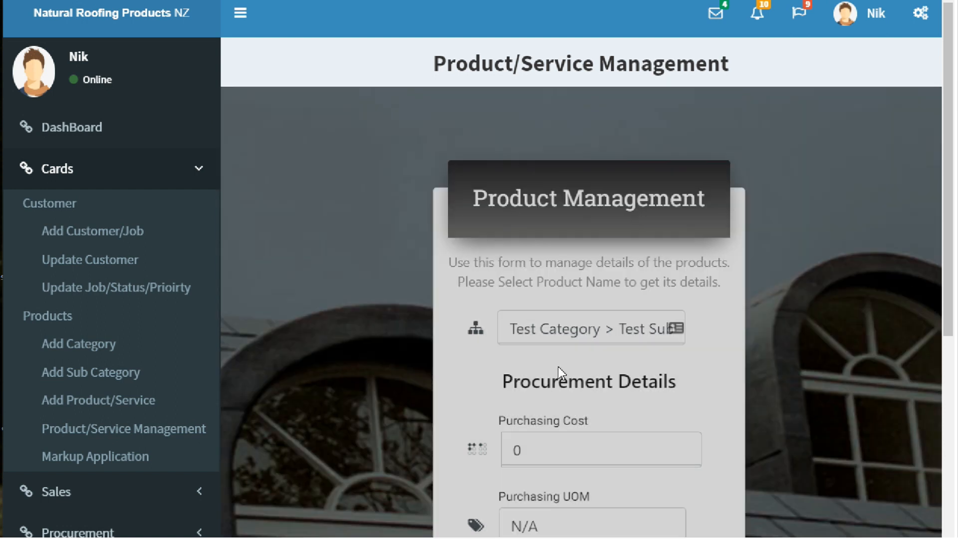
Examine the Procurement Details, Sales Markup Details and Selling UOM Details sections of the product form
scroll(563, 322, "down", 3)
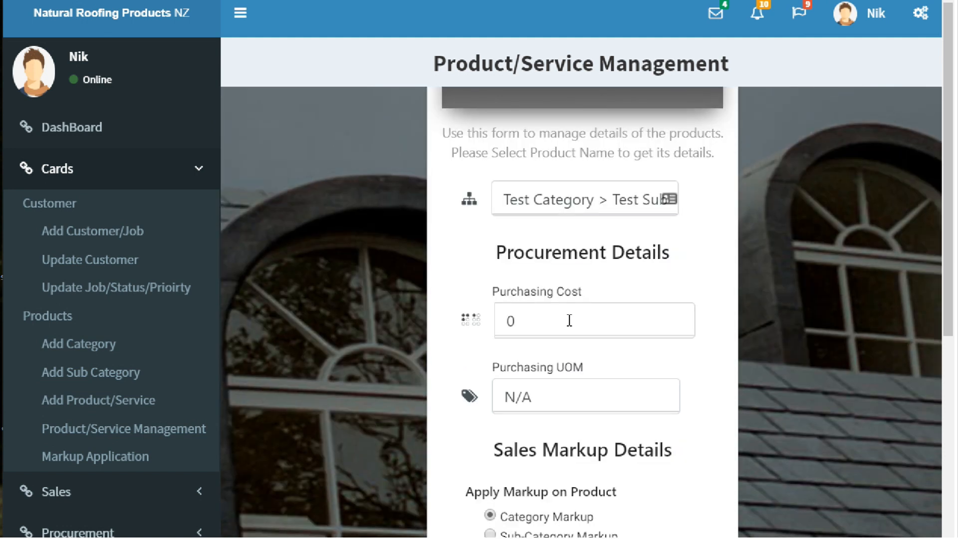
left_click_drag(501, 261, 673, 252)
scroll(675, 252, "down", 5)
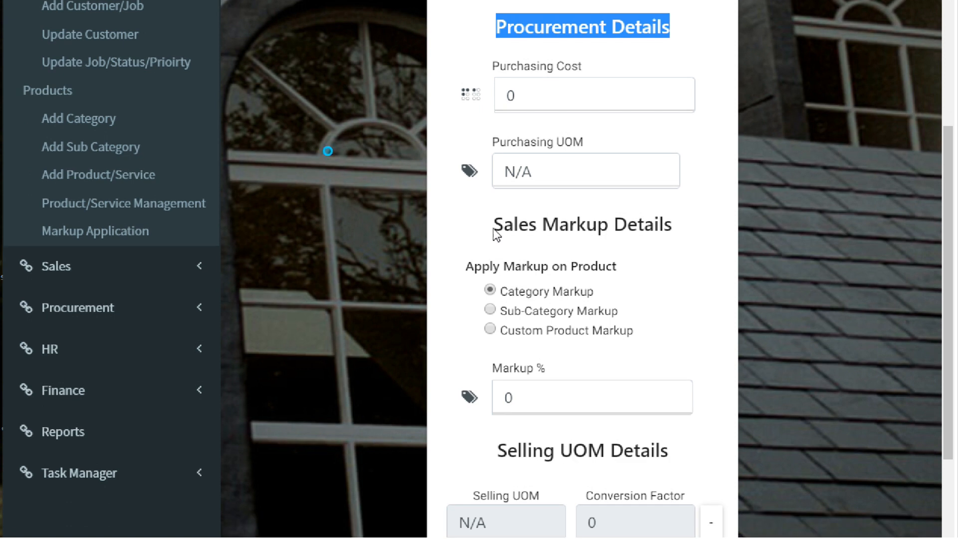
left_click_drag(494, 226, 687, 229)
scroll(684, 222, "down", 5)
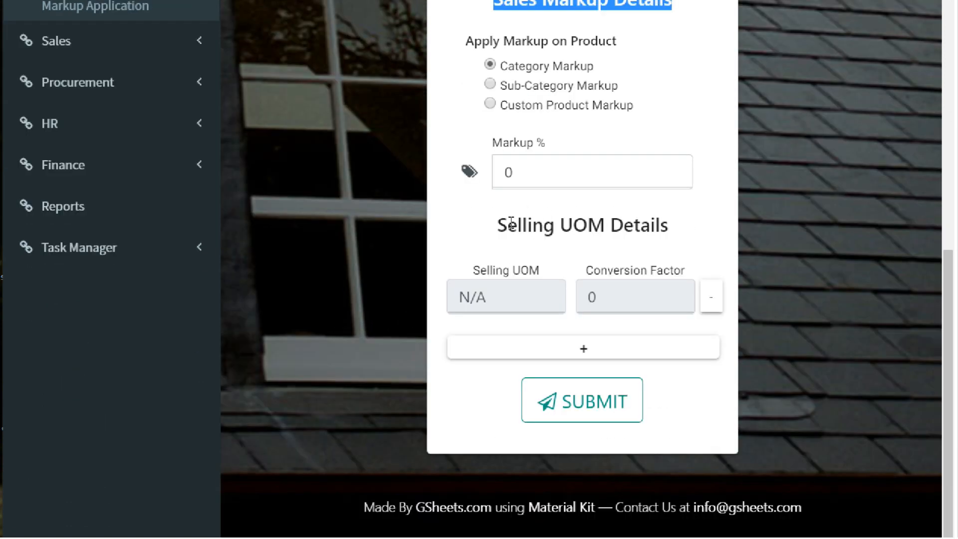
left_click(539, 224)
left_click_drag(539, 224, 680, 222)
scroll(681, 223, "up", 1)
scroll(681, 223, "up", 2)
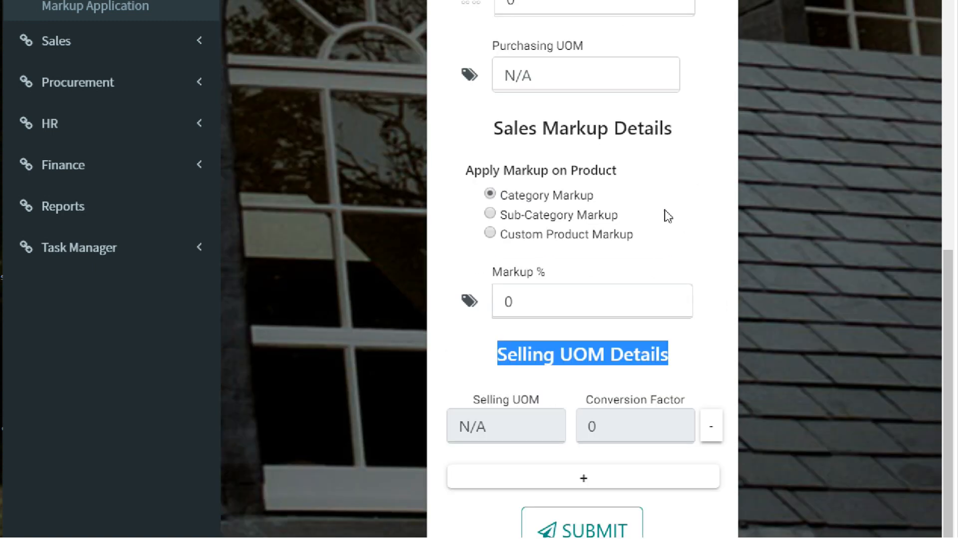
scroll(681, 223, "up", 6)
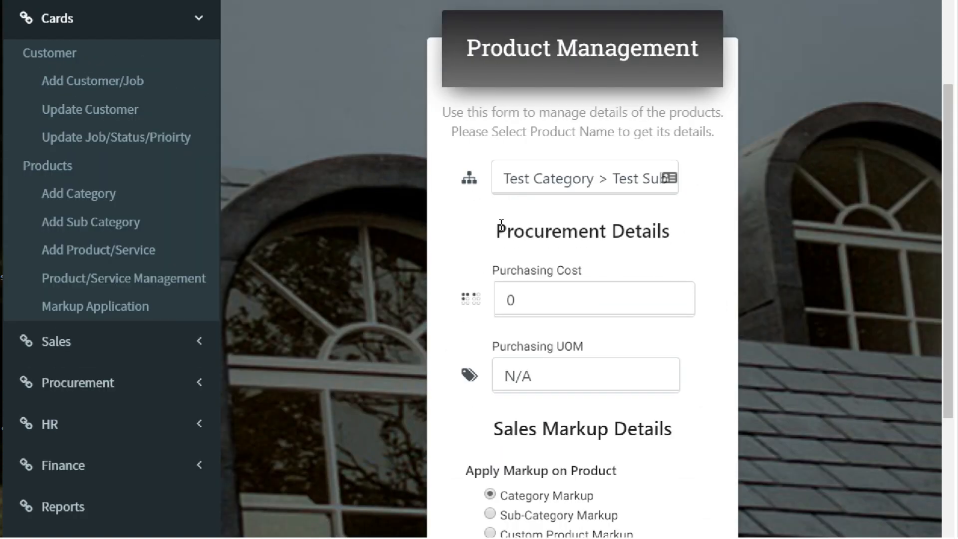
Set the product's purchasing cost to 60 and its purchasing UOM to ROLL
left_click_drag(498, 223, 636, 230)
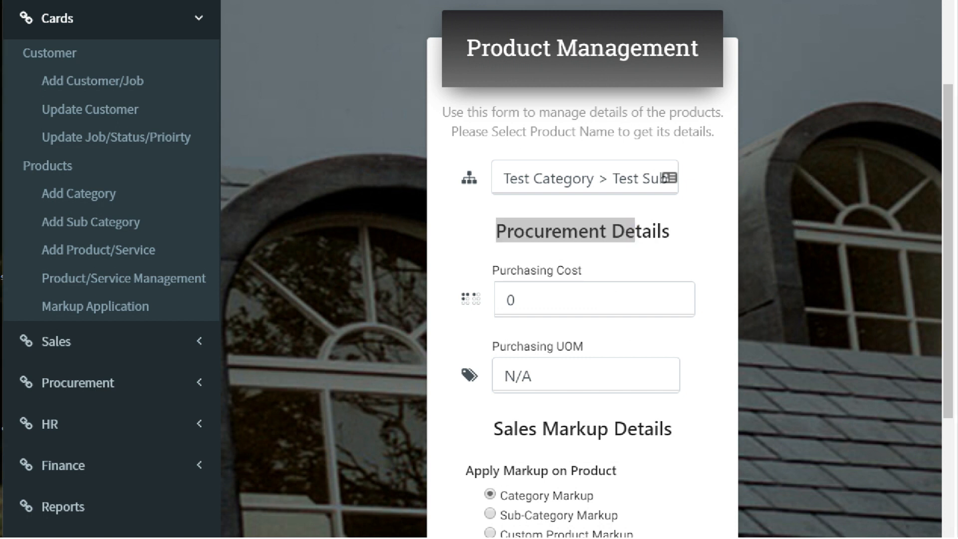
left_click_drag(554, 295, 455, 306)
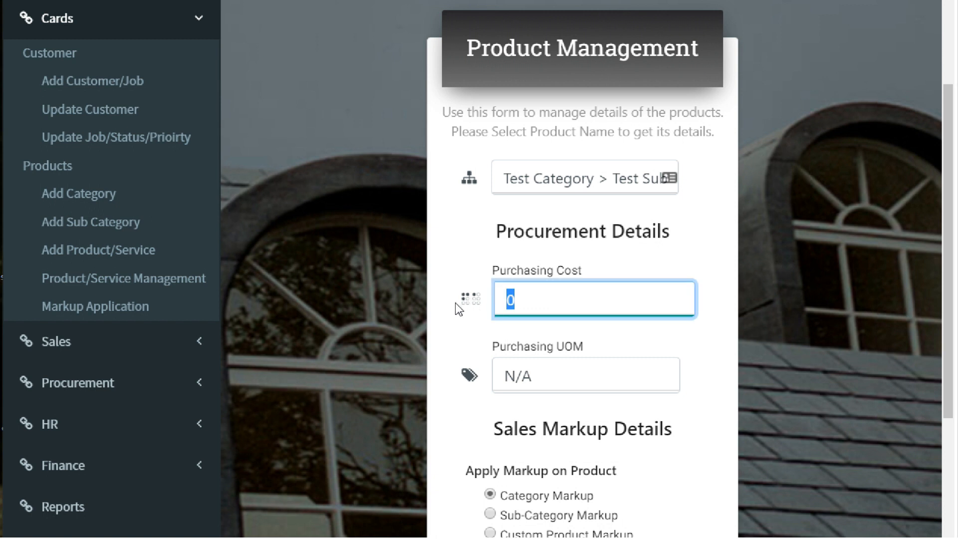
type("60")
left_click(559, 368)
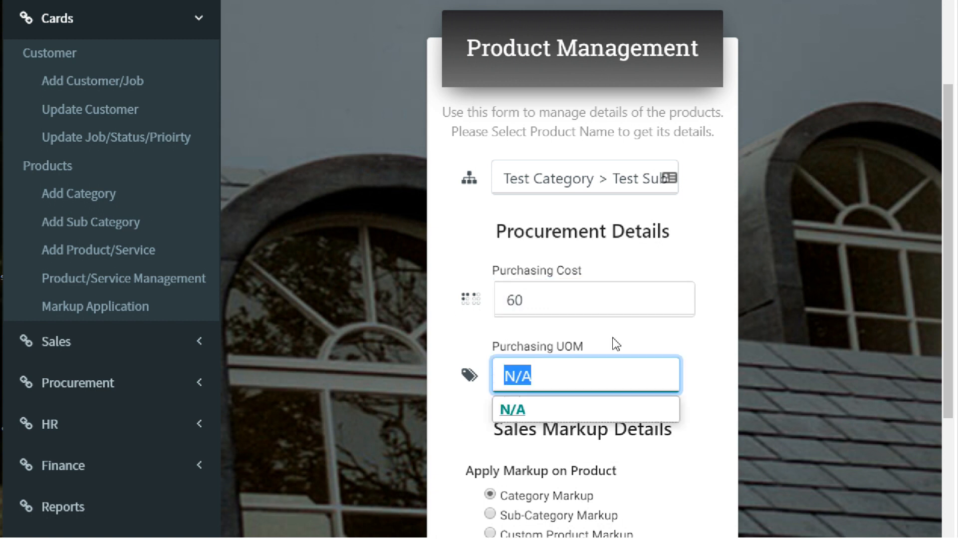
key("BackSpace")
left_click(582, 511)
scroll(642, 417, "down", 4)
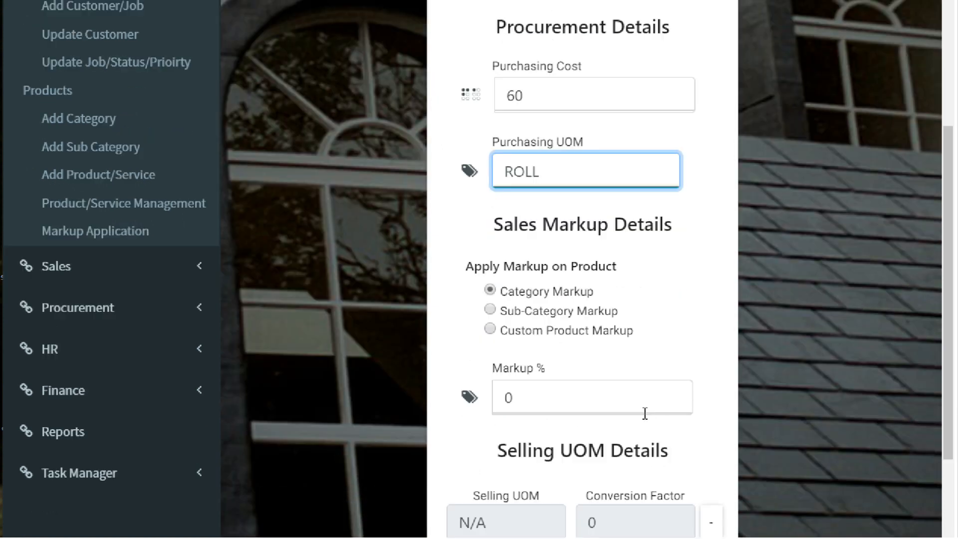
left_click(683, 197)
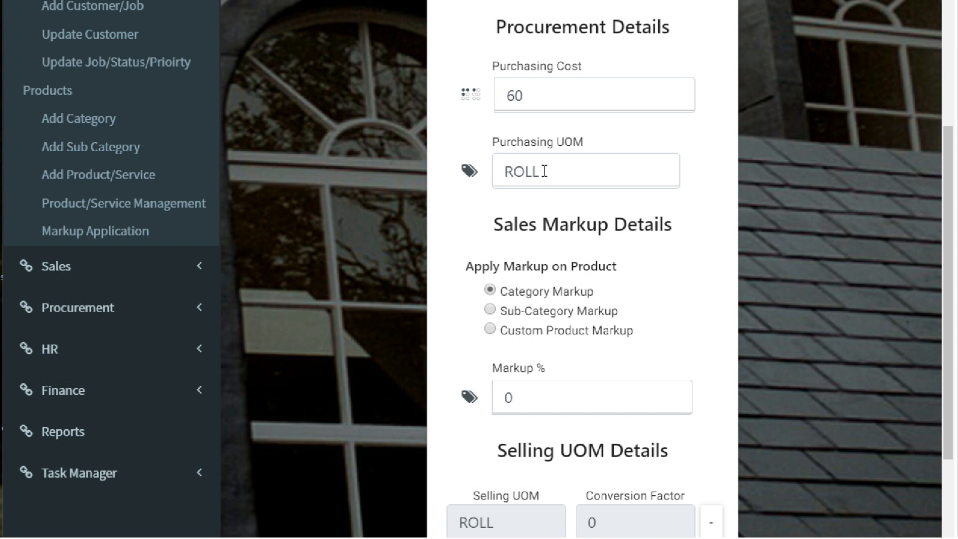
Review the markup options and apply a Custom Product Markup of 4% to the product
left_click_drag(499, 288, 616, 289)
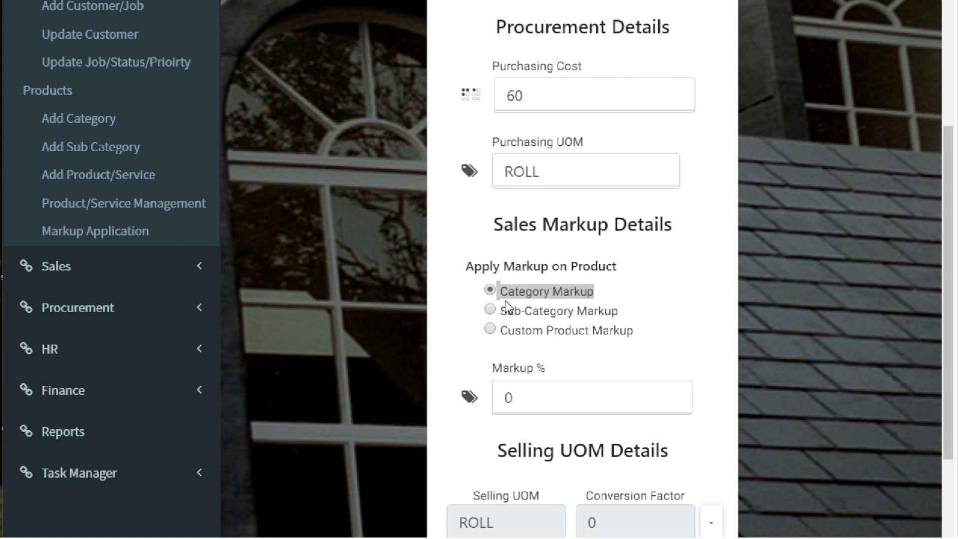
left_click_drag(507, 311, 660, 314)
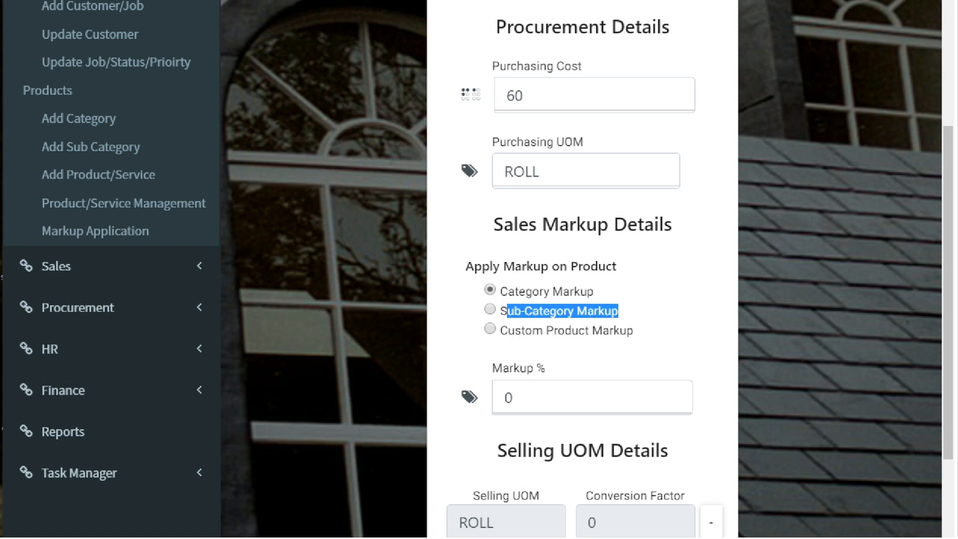
left_click_drag(500, 330, 636, 331)
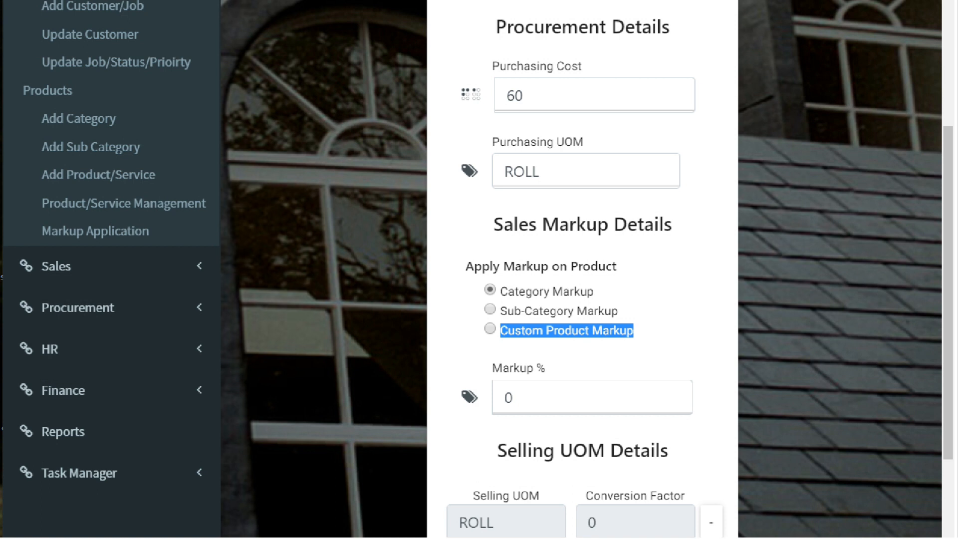
left_click(545, 401)
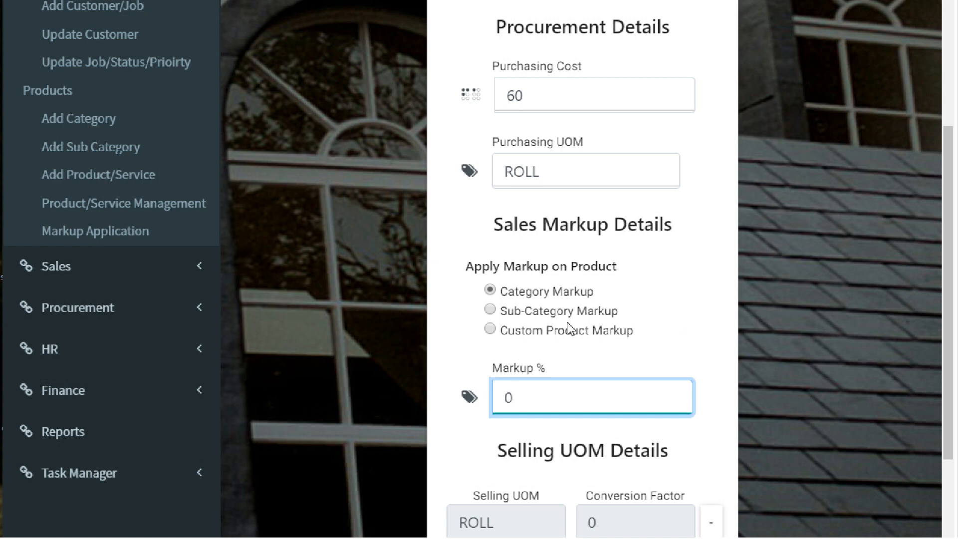
left_click(545, 337)
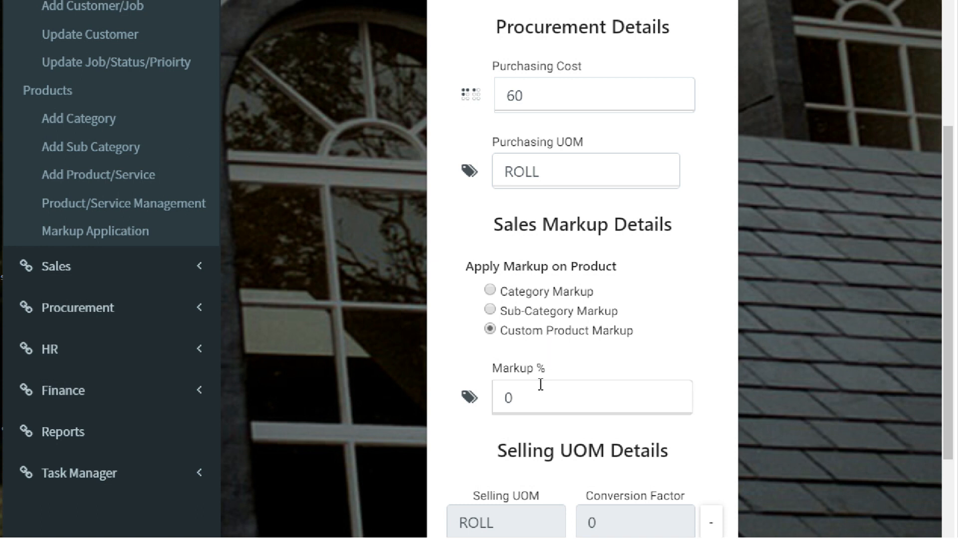
double_click(495, 389)
type("4")
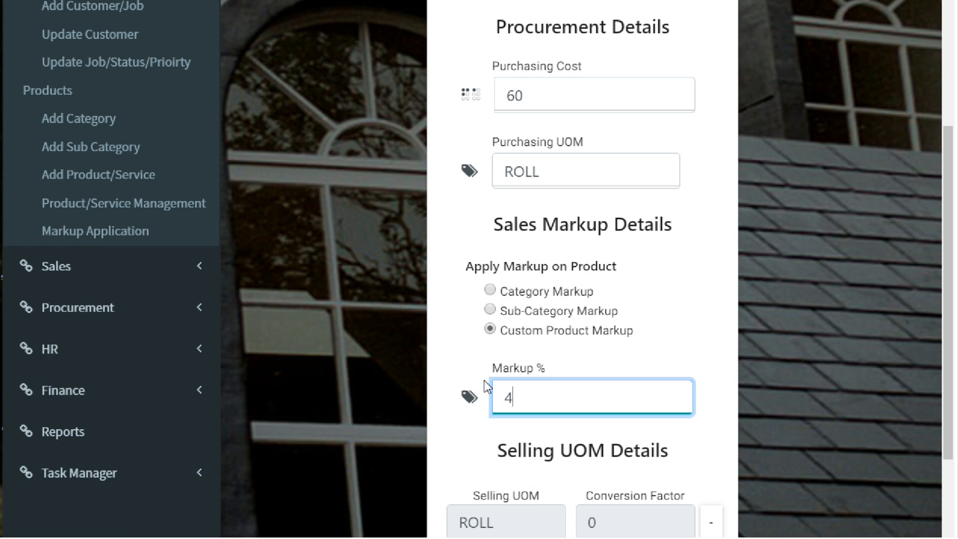
scroll(484, 380, "down", 1)
scroll(484, 380, "down", 3)
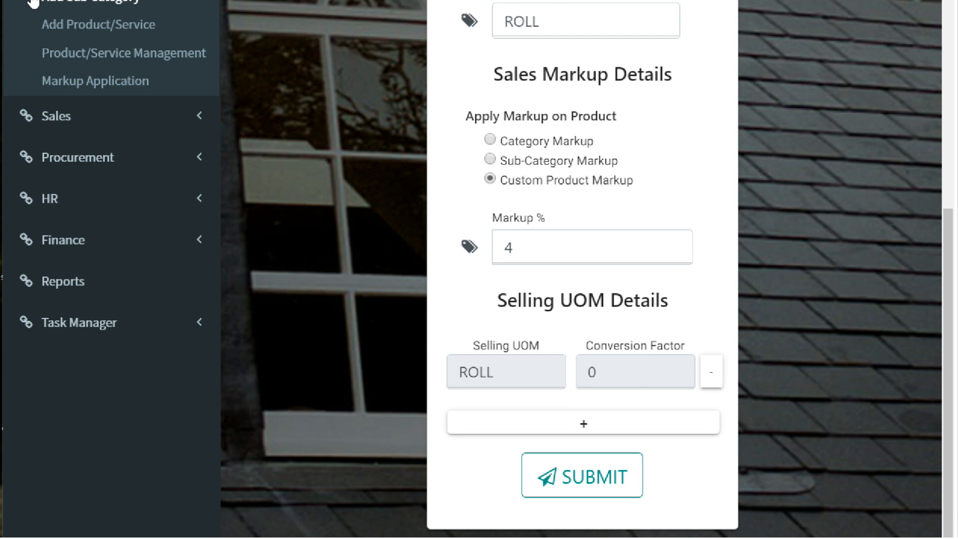
left_click(514, 247)
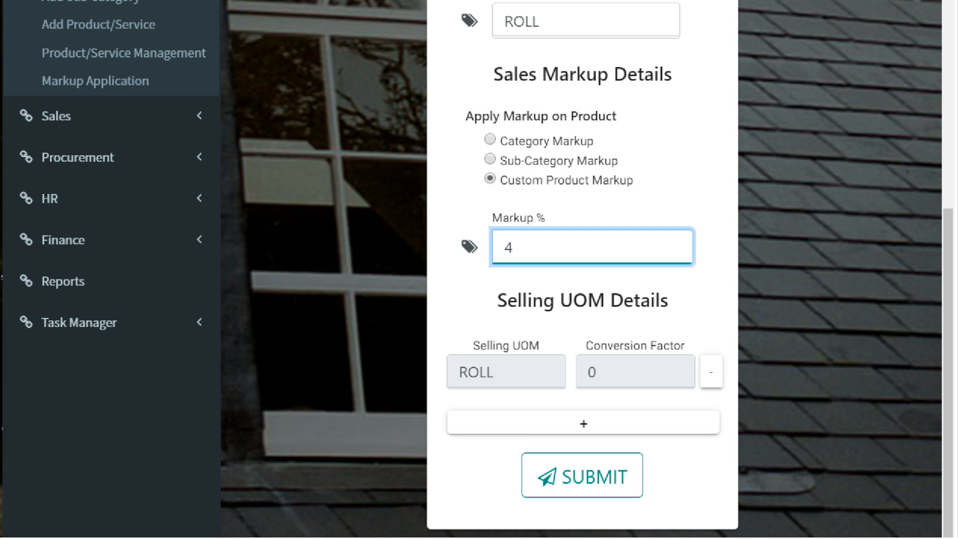